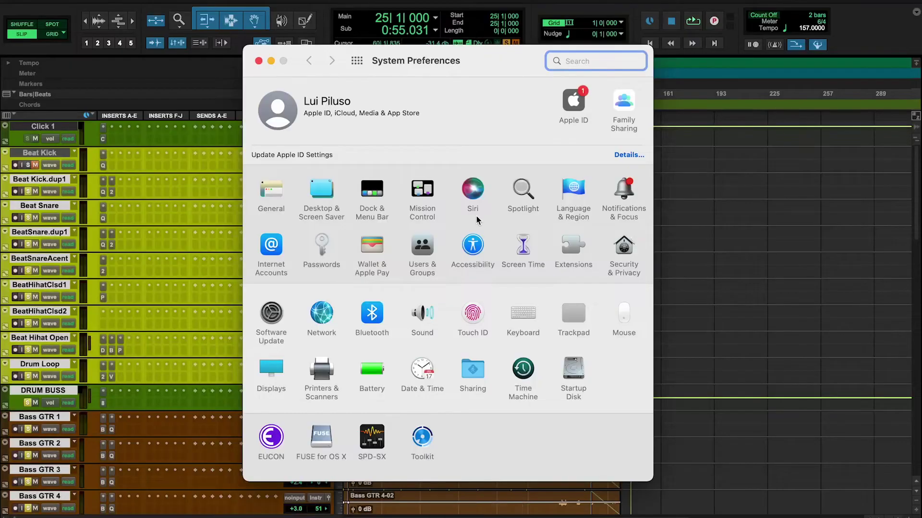
# - Open the Sound settings and review the output device list, including MiniFuse 2
pyautogui.click(422, 324)
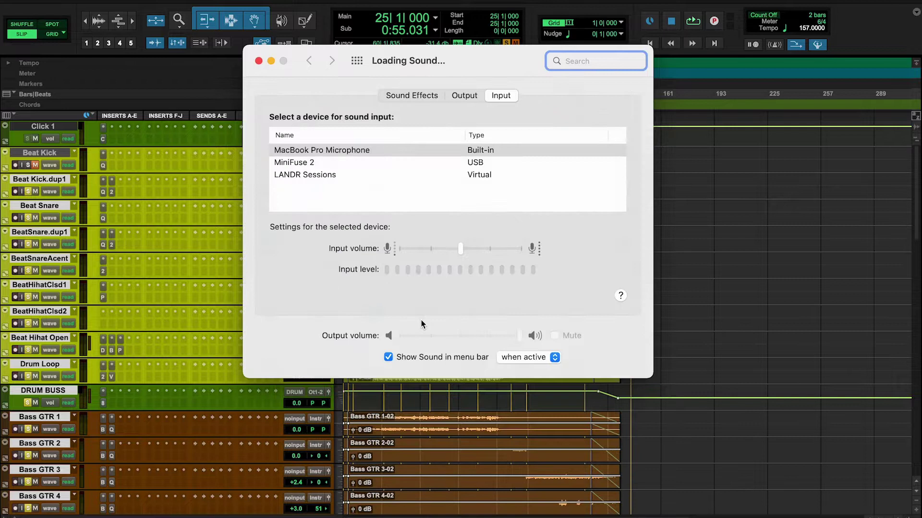
pyautogui.click(460, 98)
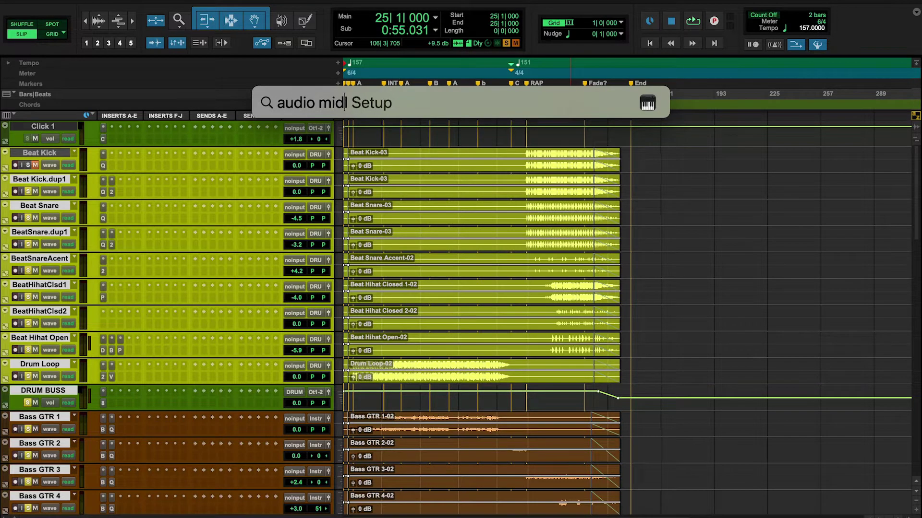
# - In Audio MIDI Setup, map MiniFuse 2's left and right speakers to LOOPBACK Left and LOOPBACK Right
pyautogui.press('Return')
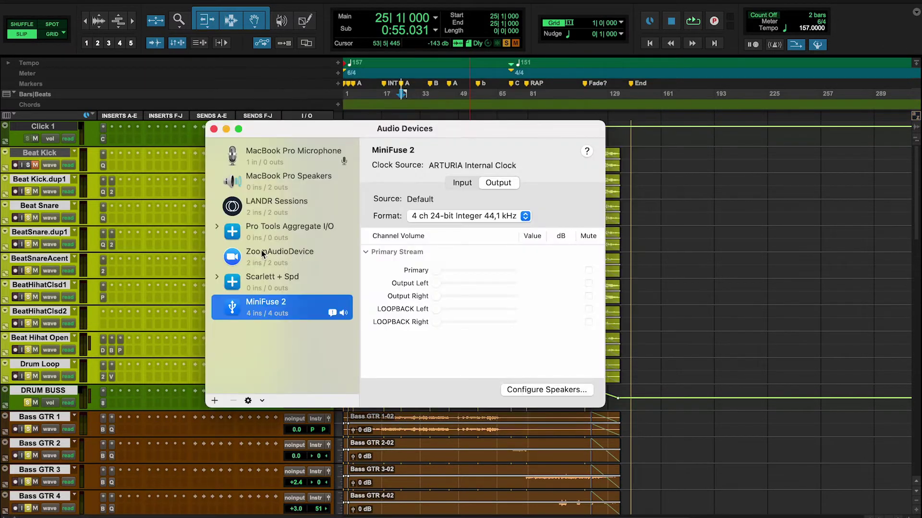
pyautogui.click(552, 393)
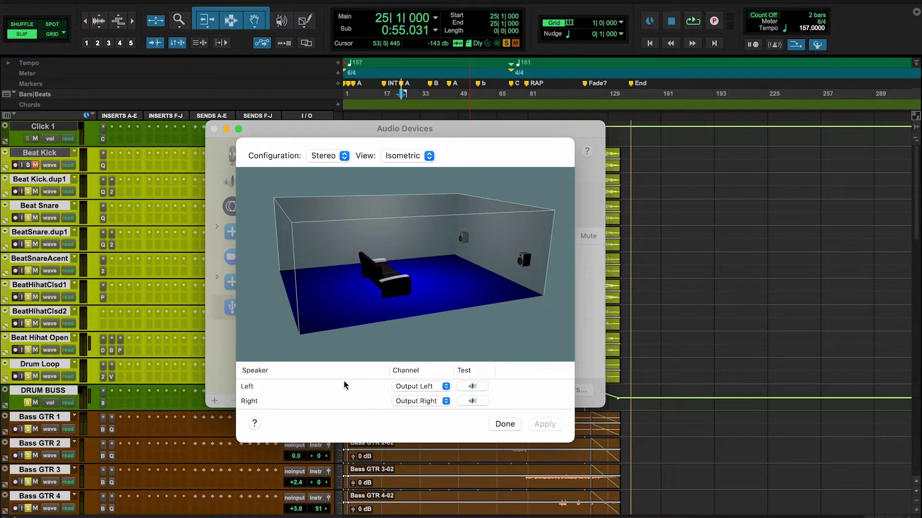
pyautogui.click(415, 389)
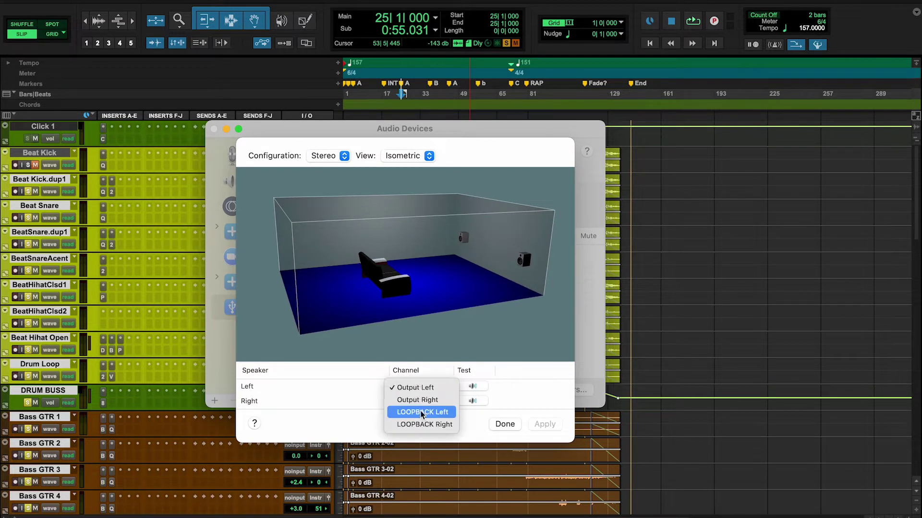
pyautogui.click(423, 418)
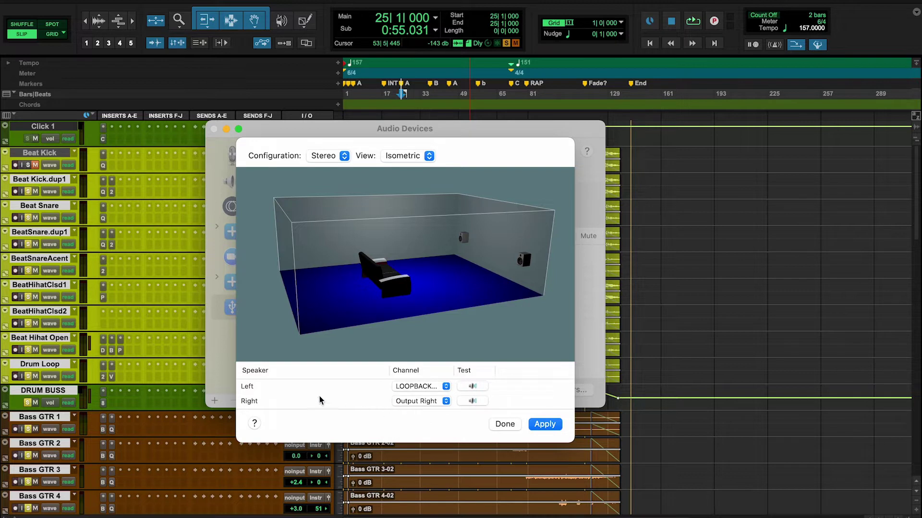
pyautogui.click(435, 404)
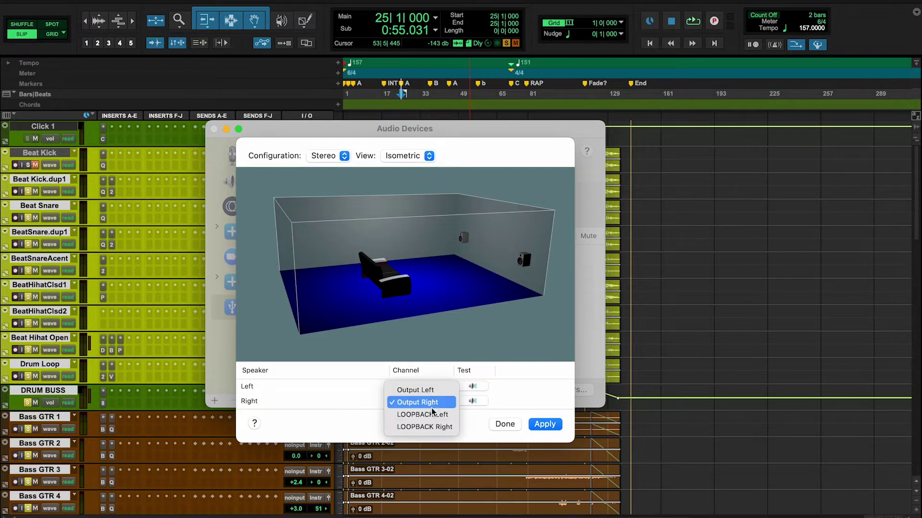
pyautogui.click(430, 427)
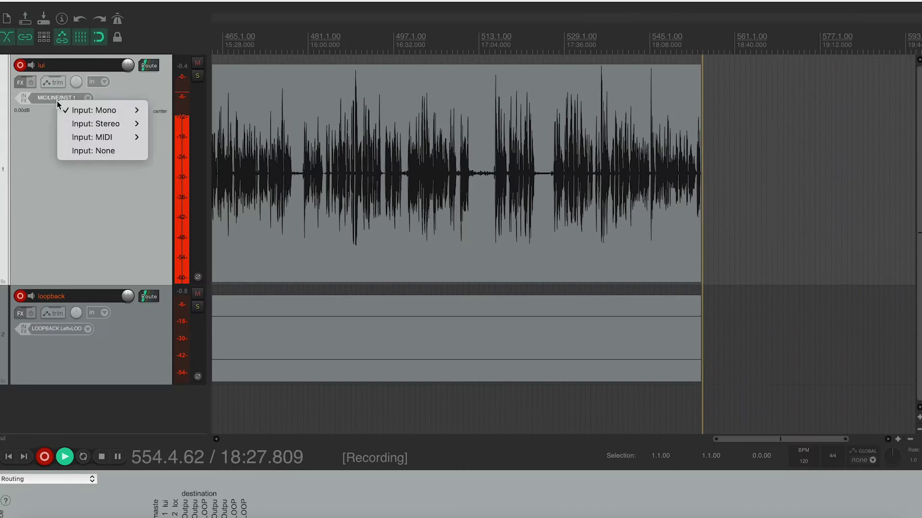
# - Keep the mic track on MIC/LINE/INST 1, give the loopback track LOOPBACK Left / LOOPBACK Right, and go to YouTube
pyautogui.moveTo(129, 110)
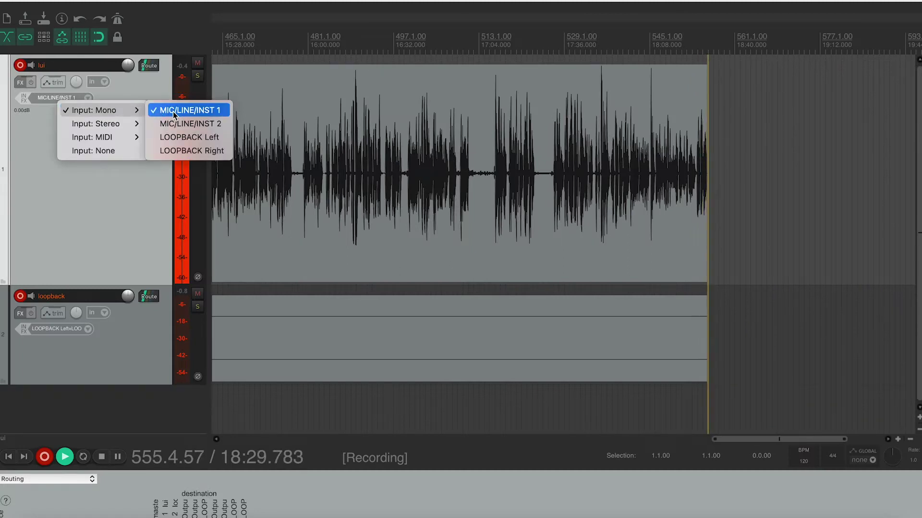
pyautogui.click(24, 166)
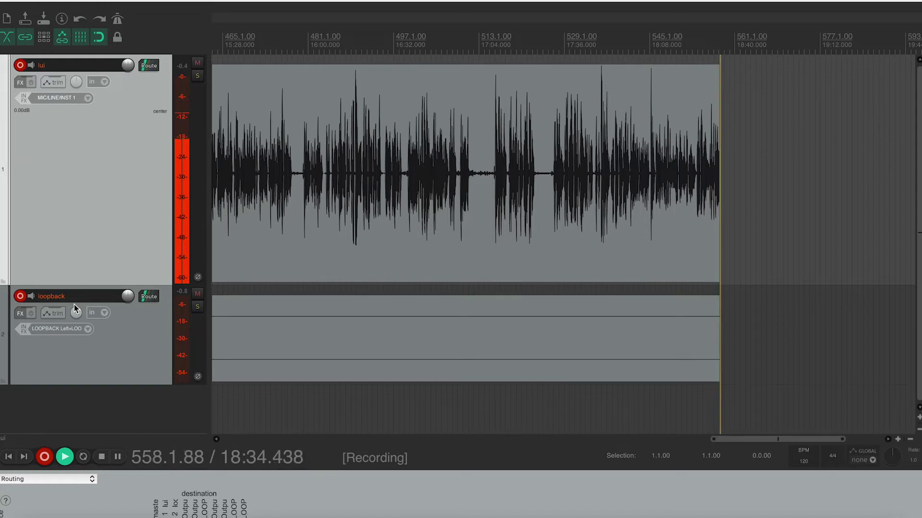
pyautogui.click(49, 330)
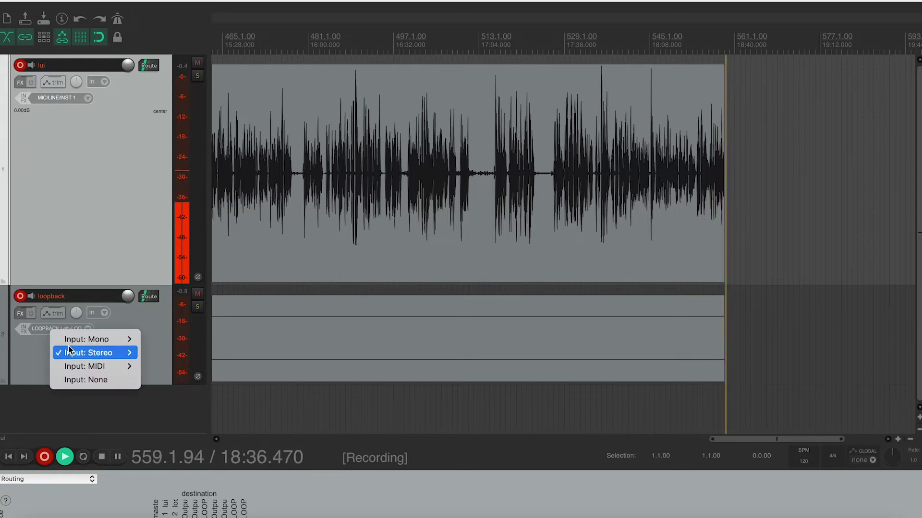
pyautogui.moveTo(72, 350)
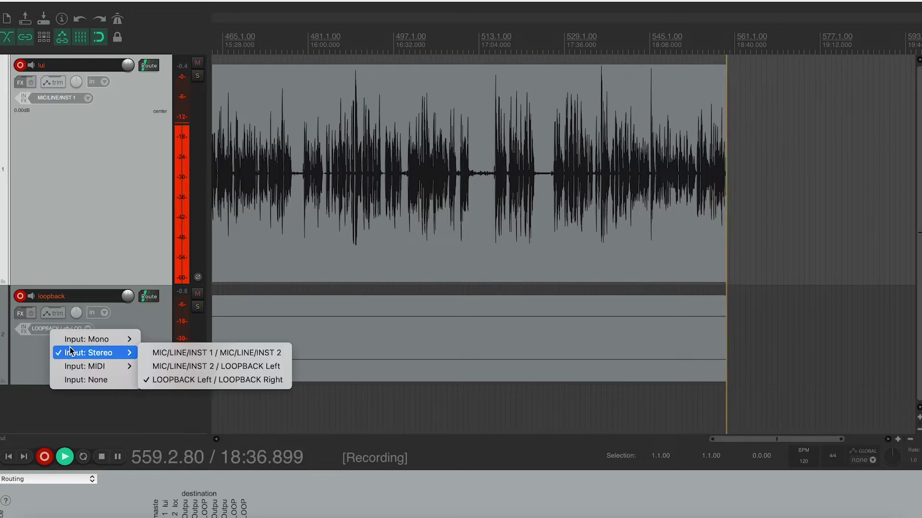
pyautogui.click(171, 380)
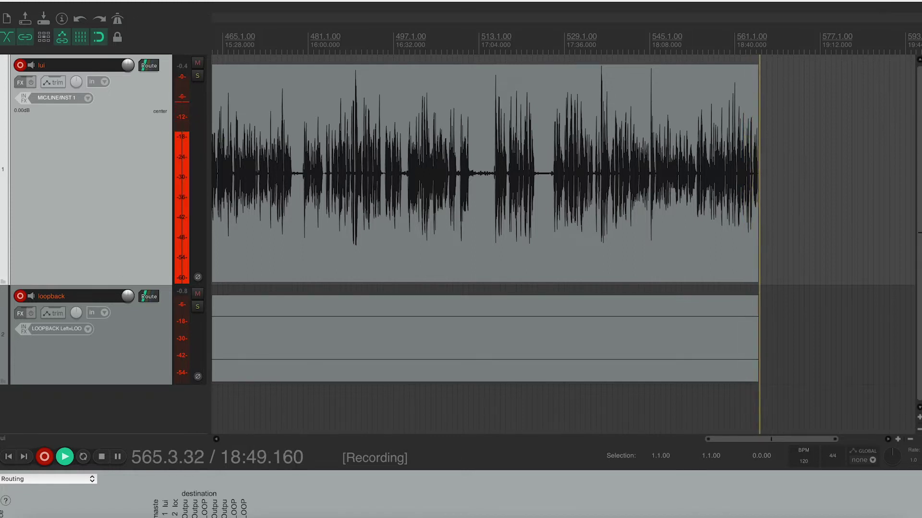
pyautogui.click(553, 516)
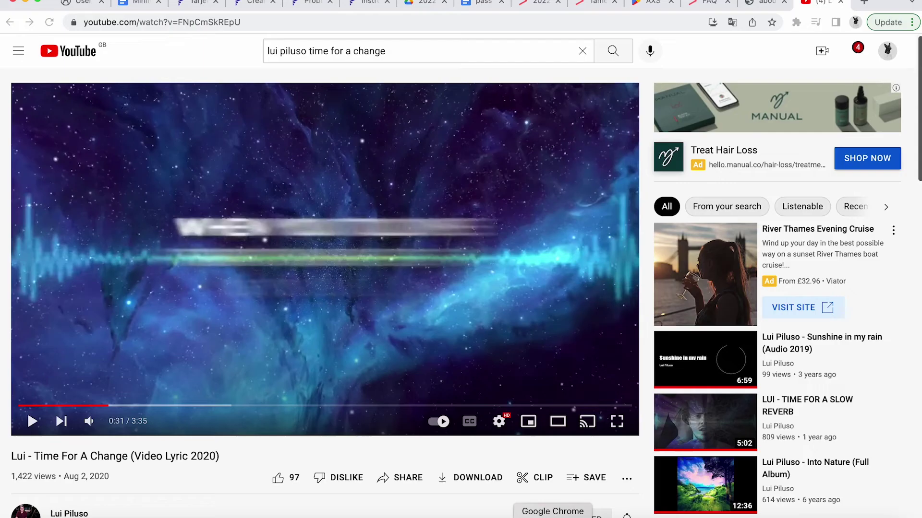
# - Play the 'Time For A Change' lyric video, then return to Reaper to watch it record
pyautogui.click(448, 327)
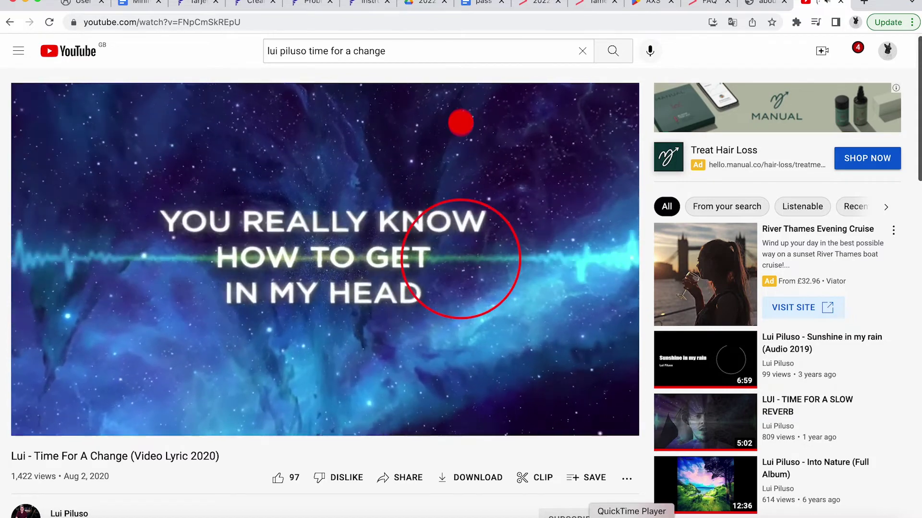
pyautogui.click(604, 516)
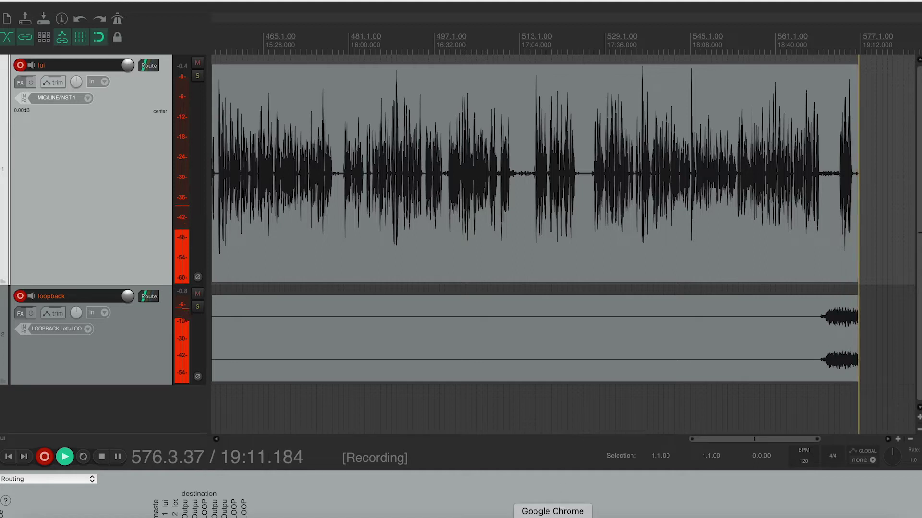
# - Switch back to the playing YouTube video in Chrome
pyautogui.click(552, 516)
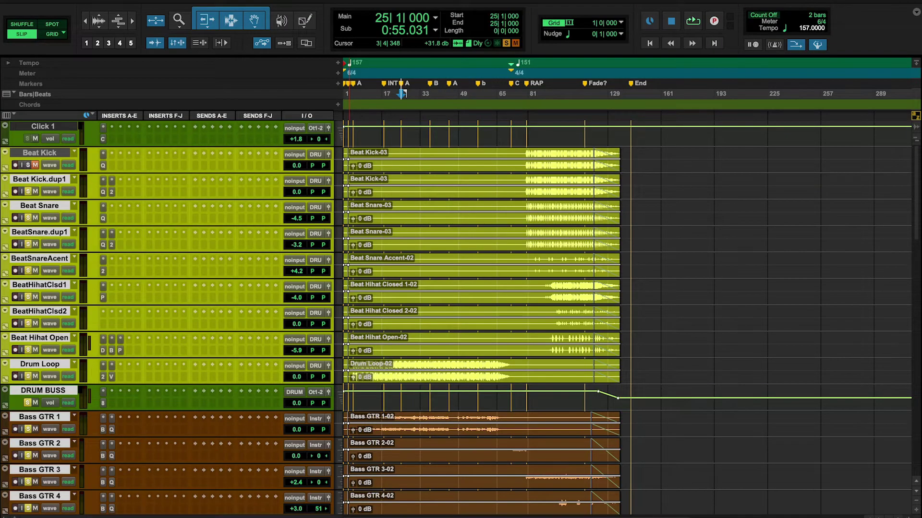
pyautogui.click(355, 2)
pyautogui.click(404, 9)
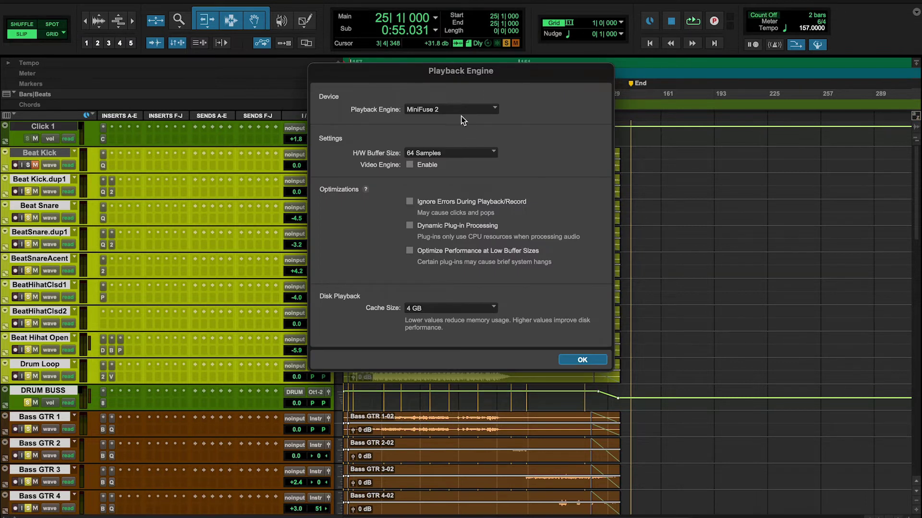
pyautogui.click(581, 361)
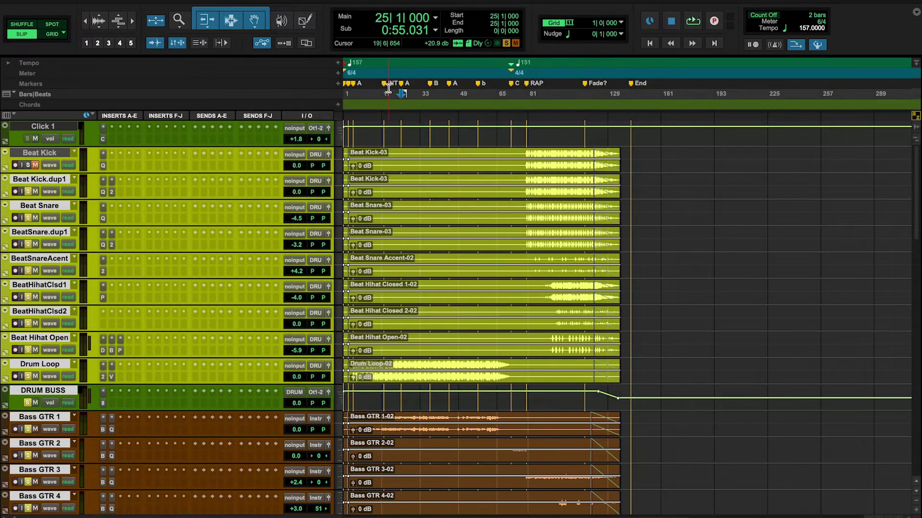
pyautogui.click(370, 1)
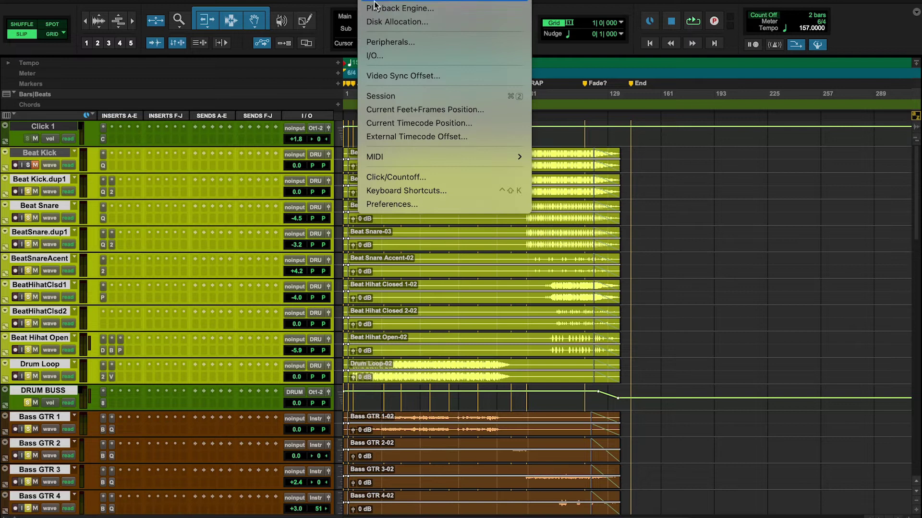
pyautogui.click(396, 57)
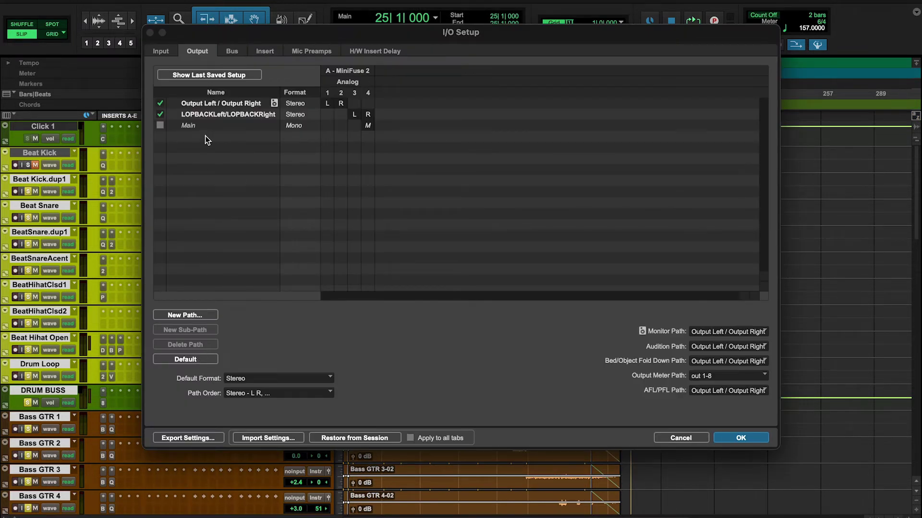
pyautogui.click(213, 114)
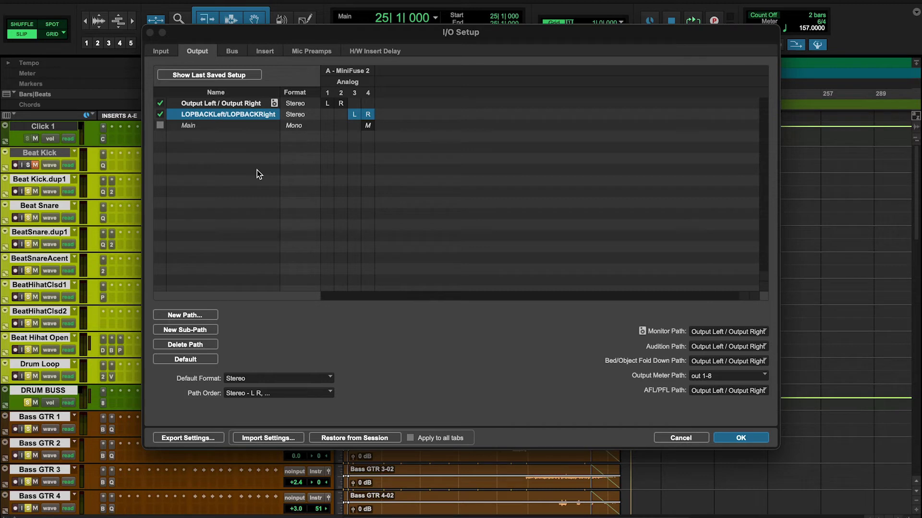
pyautogui.click(740, 438)
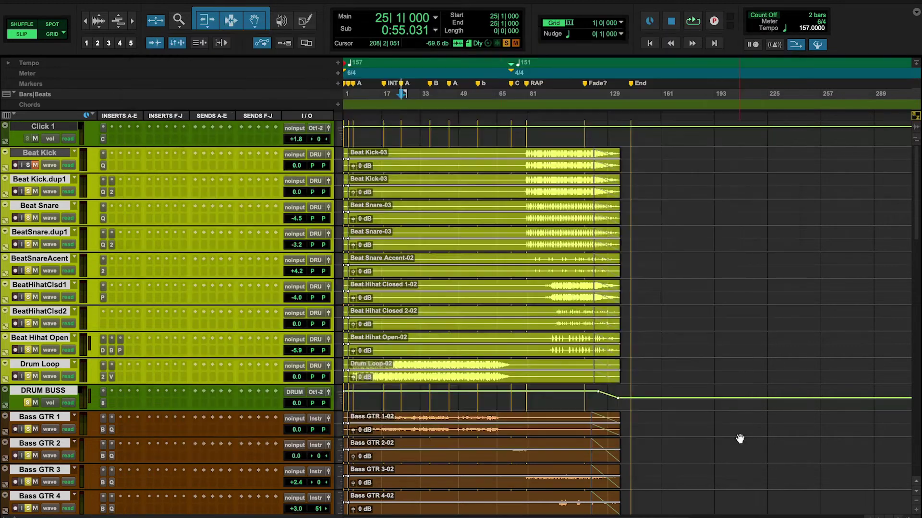
# - Send the Instrumental track's output to the LOOPBACK Left / LOOPBACK Right (Stereo) path
pyautogui.scroll(-5, 235, 178)
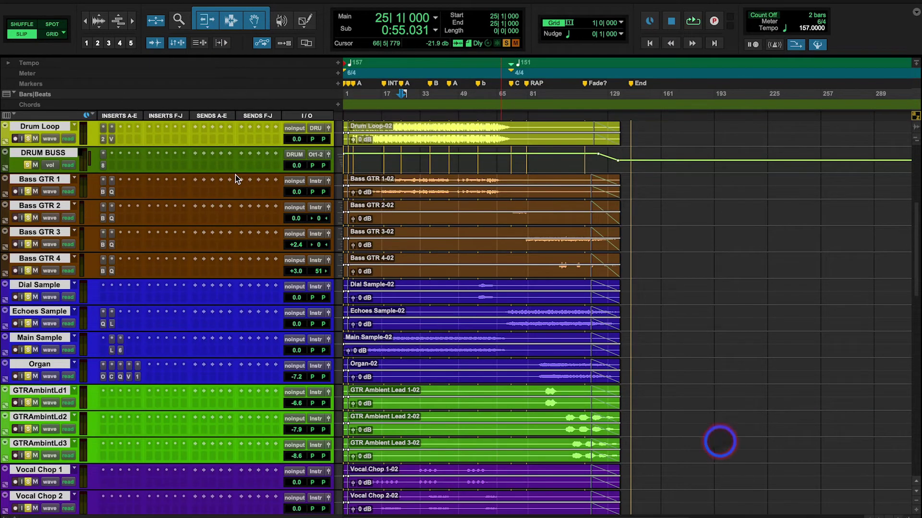
pyautogui.hotkey('ctrl', ']')
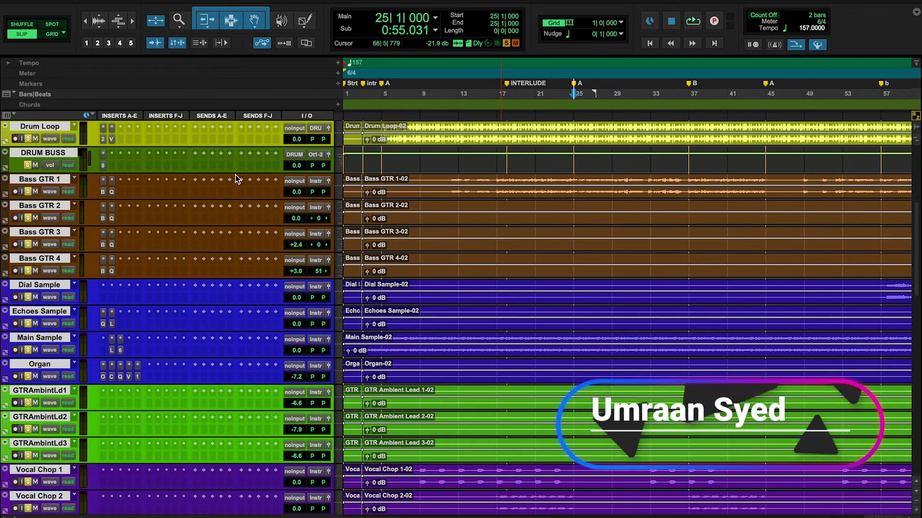
pyautogui.scroll(-5, 236, 179)
pyautogui.scroll(3, 235, 179)
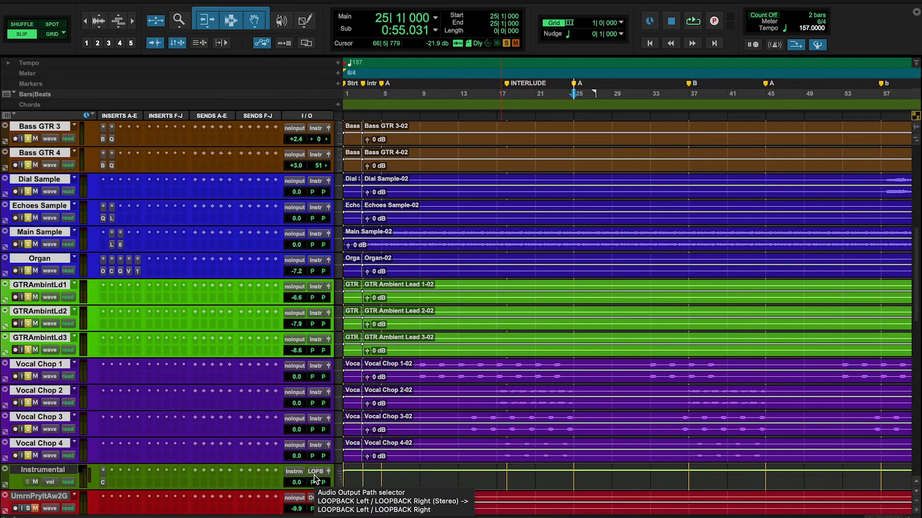
pyautogui.click(61, 473)
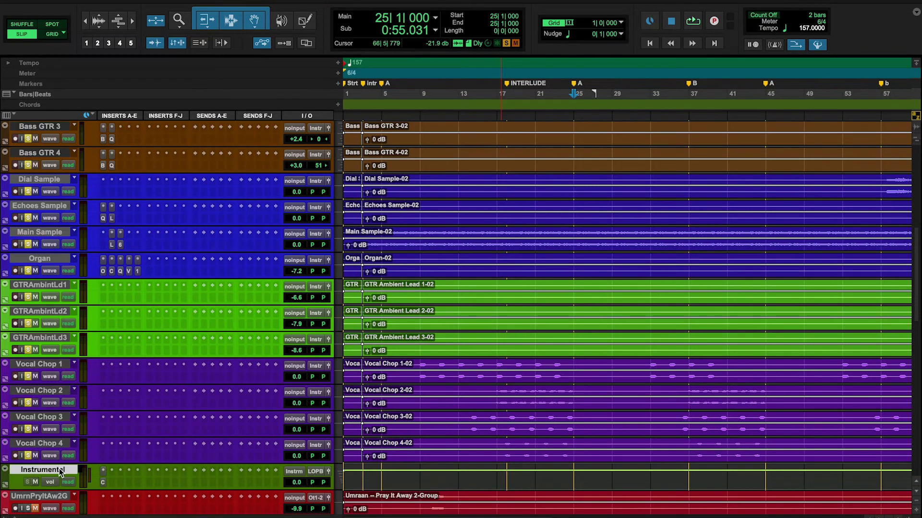
pyautogui.click(313, 475)
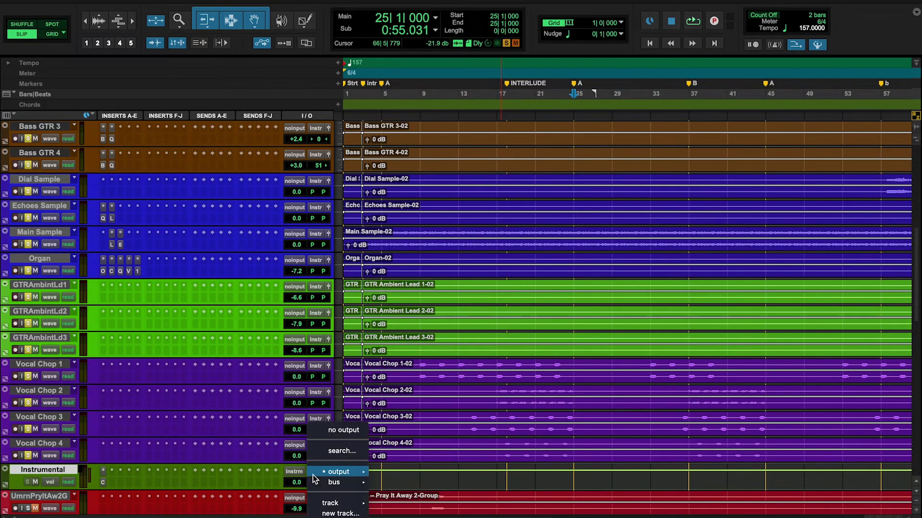
pyautogui.moveTo(312, 475)
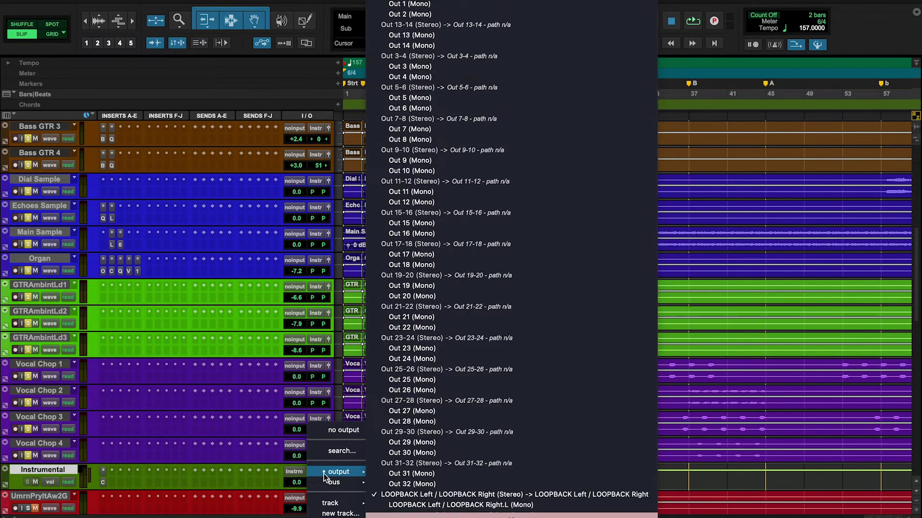
pyautogui.click(447, 496)
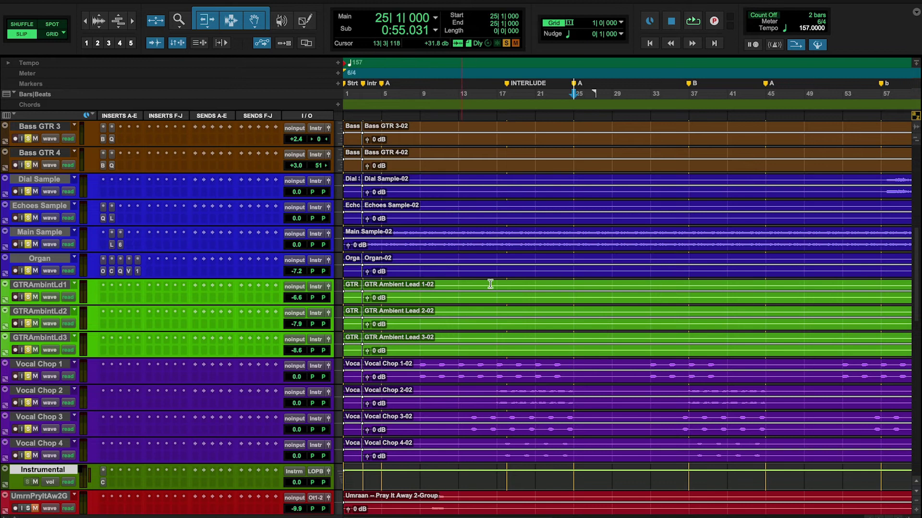
# - Start Pro Tools playback and watch Reaper's loopback track record it
pyautogui.press('space')
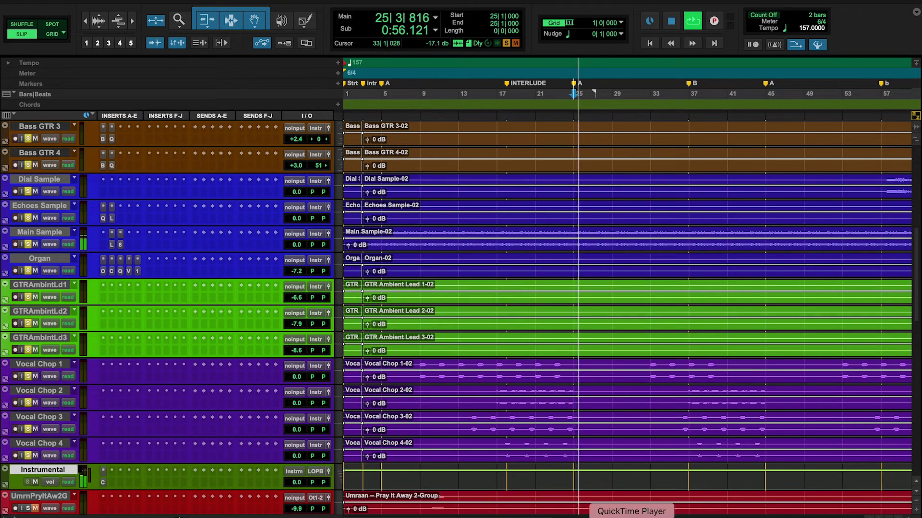
pyautogui.click(604, 516)
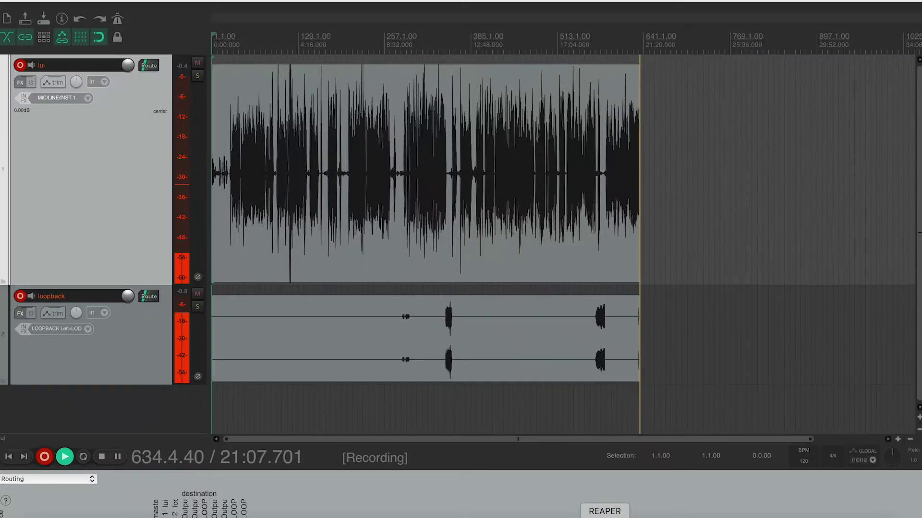